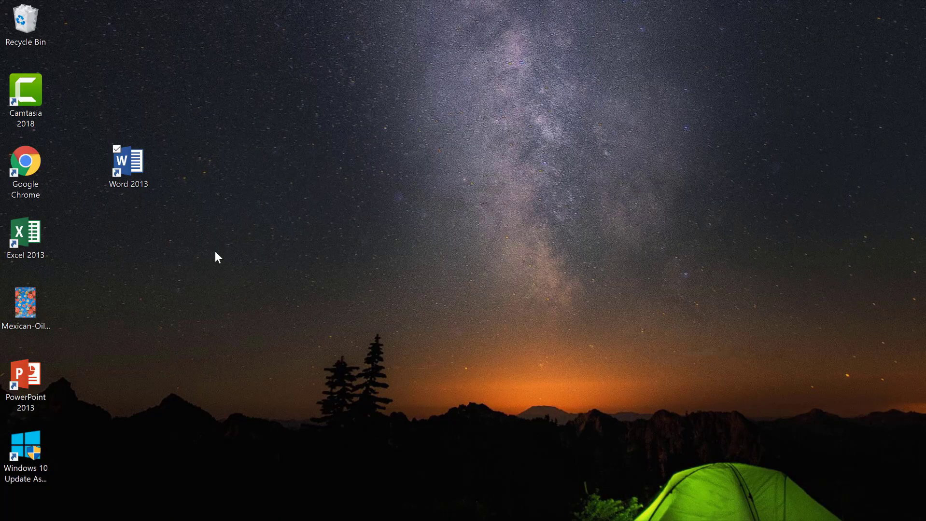
# Step: Launch Word 2013 from the desktop shortcut and create a new blank document
pyautogui.doubleClick(132, 166)
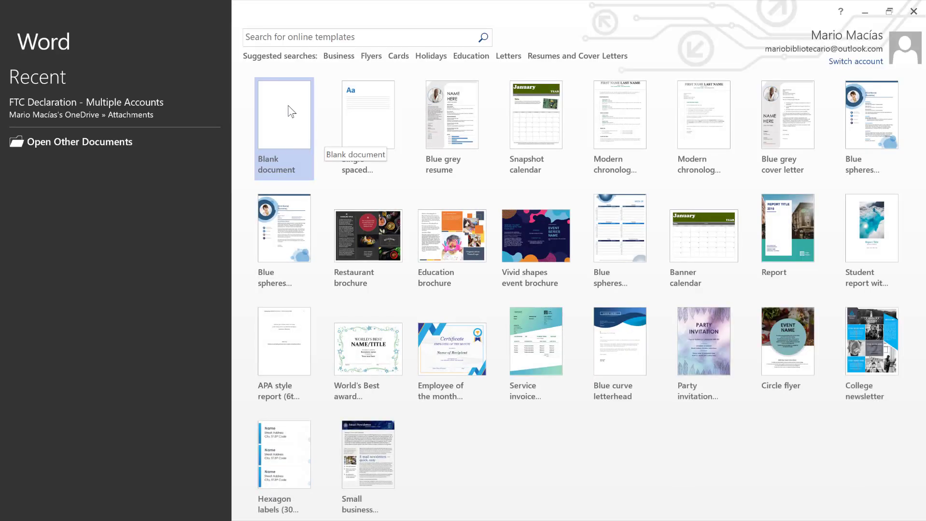
pyautogui.click(290, 107)
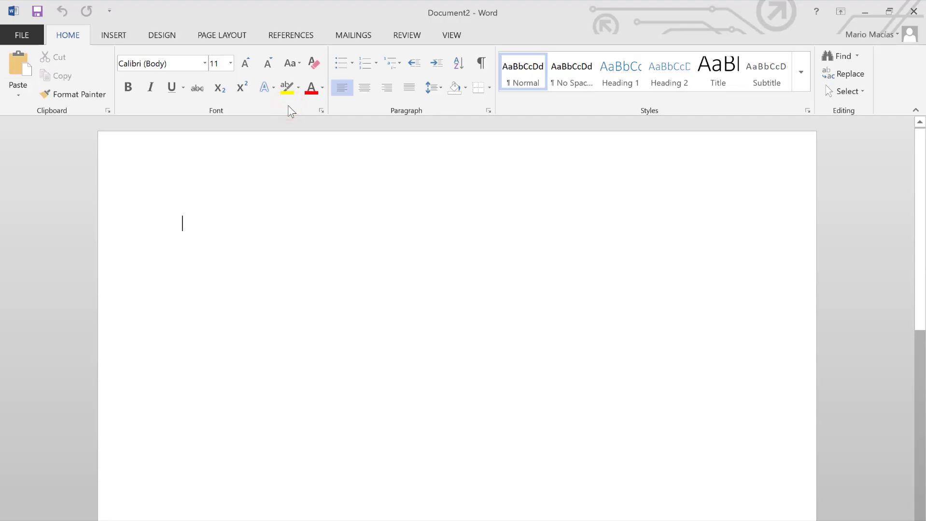
# Step: In the Paragraph dialog, set line spacing to Double and turn off extra space between same-style paragraphs
pyautogui.click(189, 223)
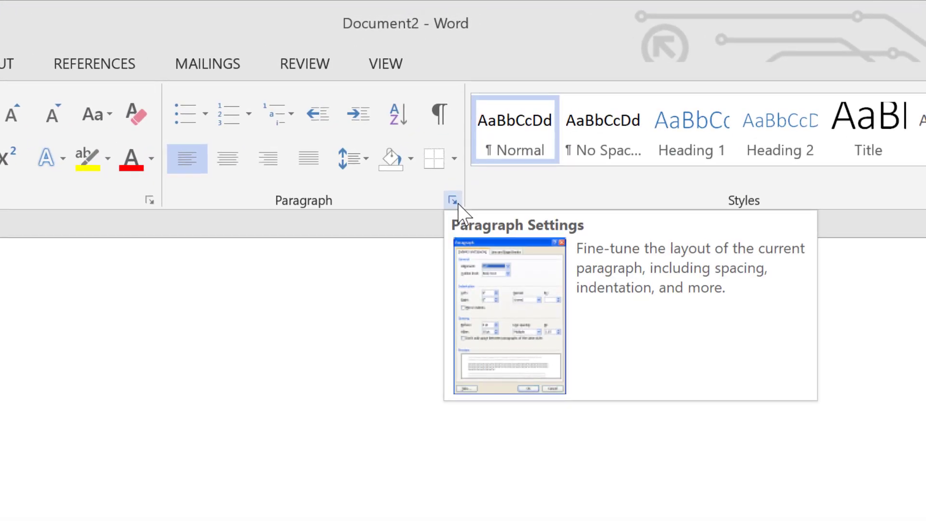
pyautogui.click(454, 201)
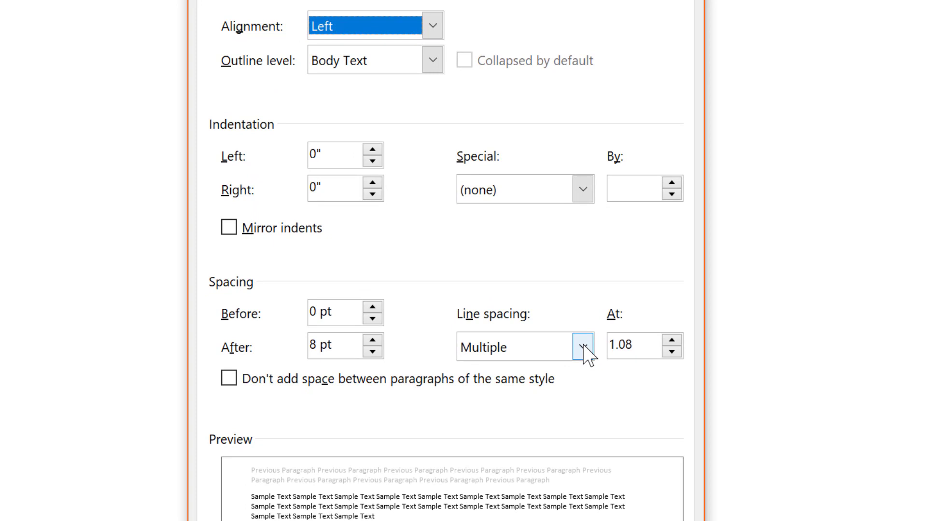
pyautogui.click(583, 346)
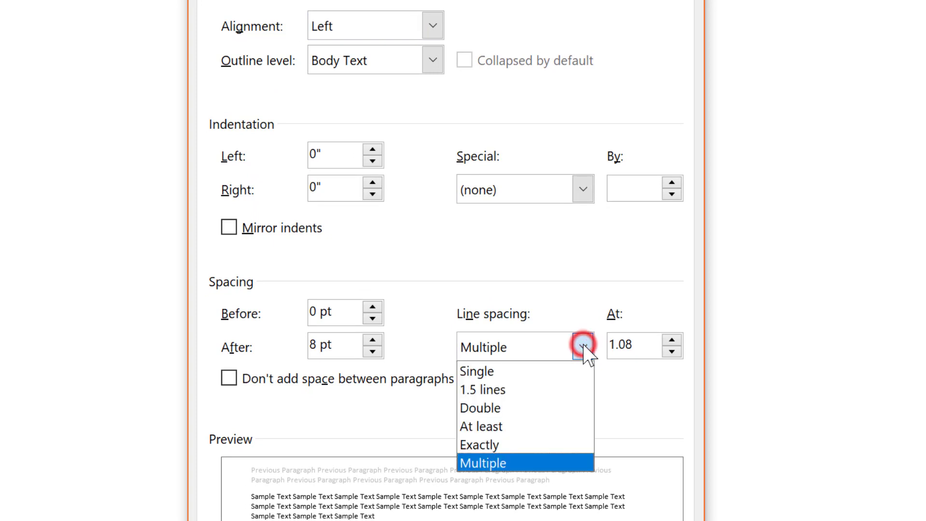
pyautogui.click(509, 410)
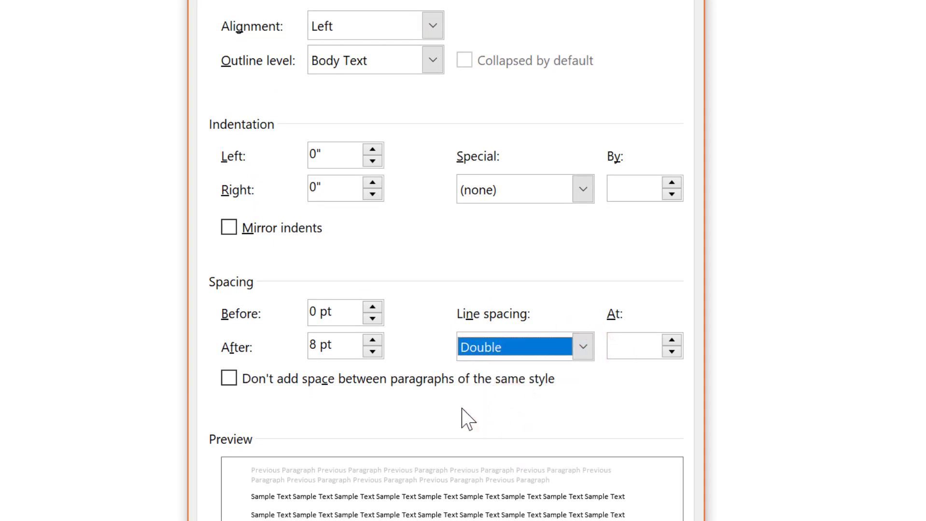
pyautogui.click(229, 381)
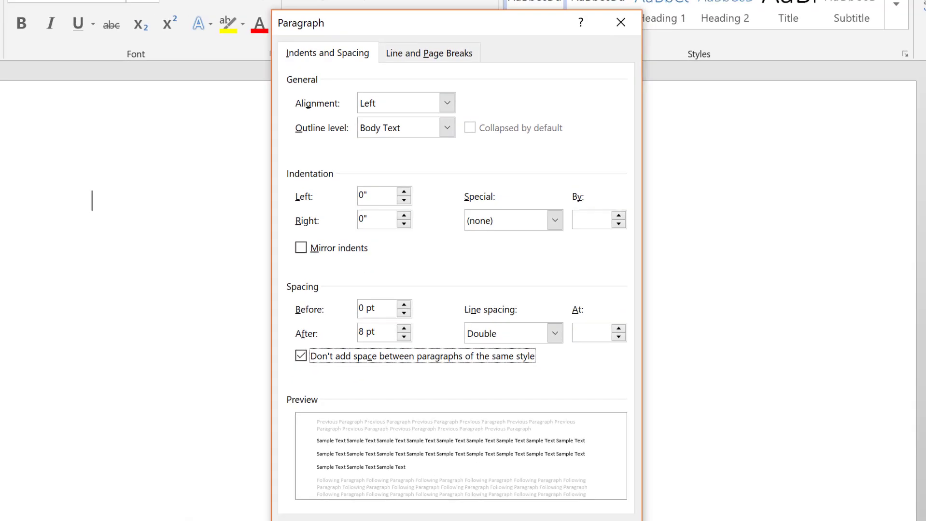
pyautogui.click(516, 520)
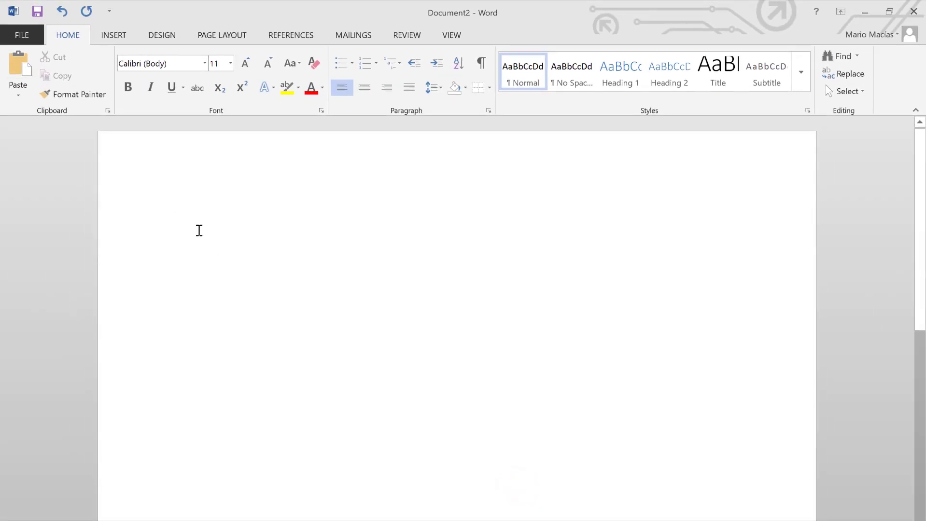
# Step: Change the font to Times New Roman at size 12
pyautogui.click(205, 63)
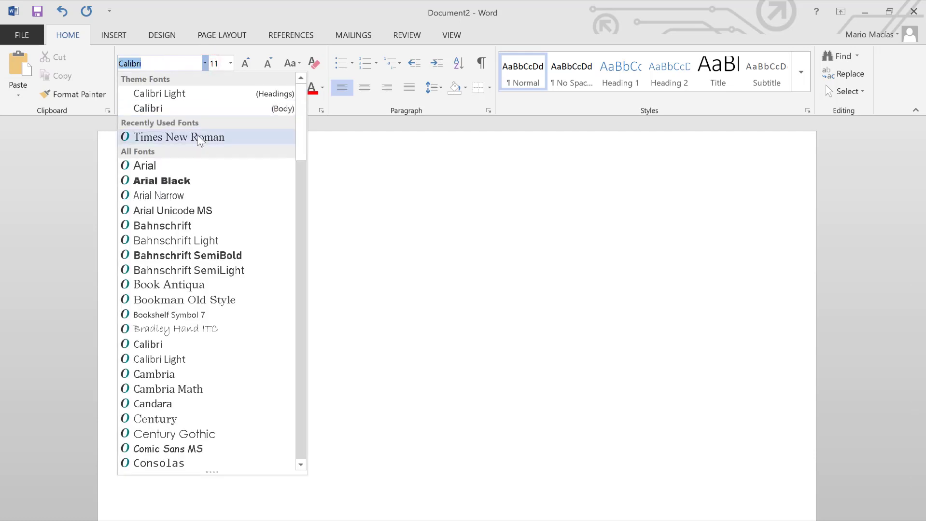
pyautogui.click(198, 137)
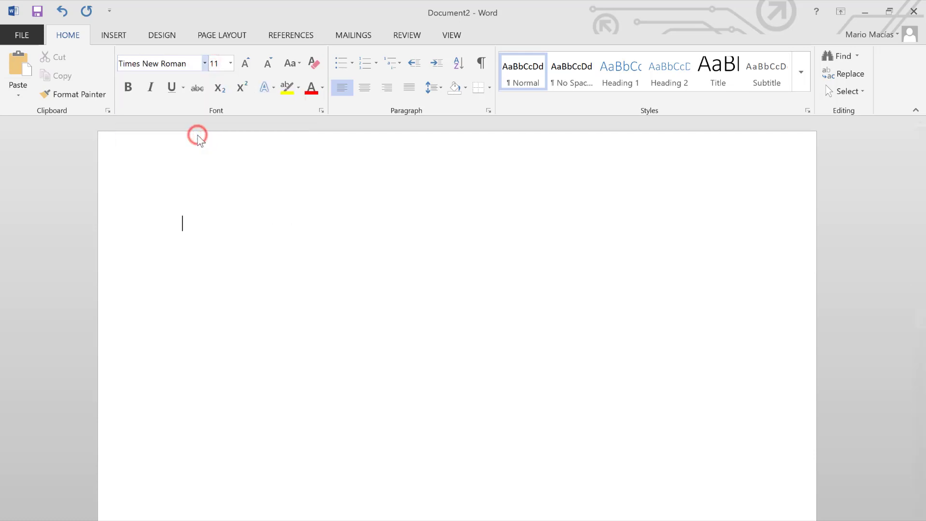
pyautogui.click(231, 63)
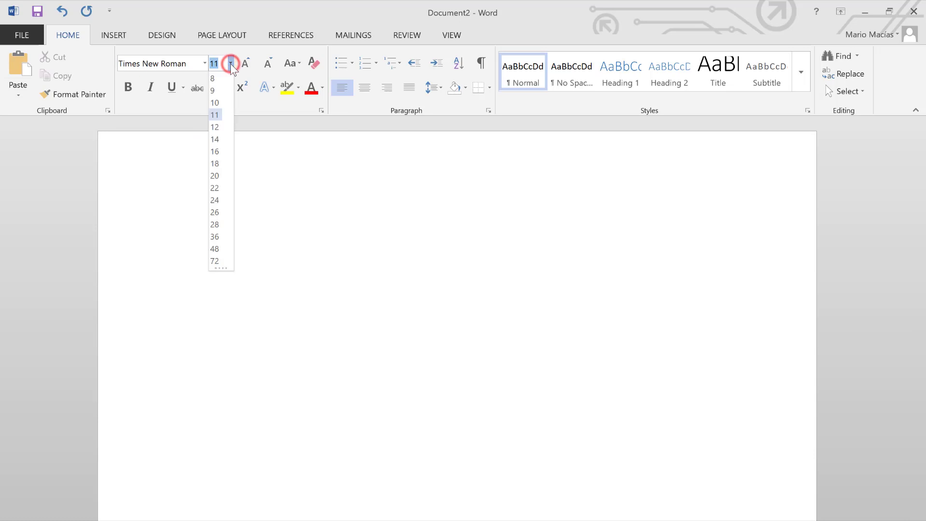
pyautogui.click(213, 128)
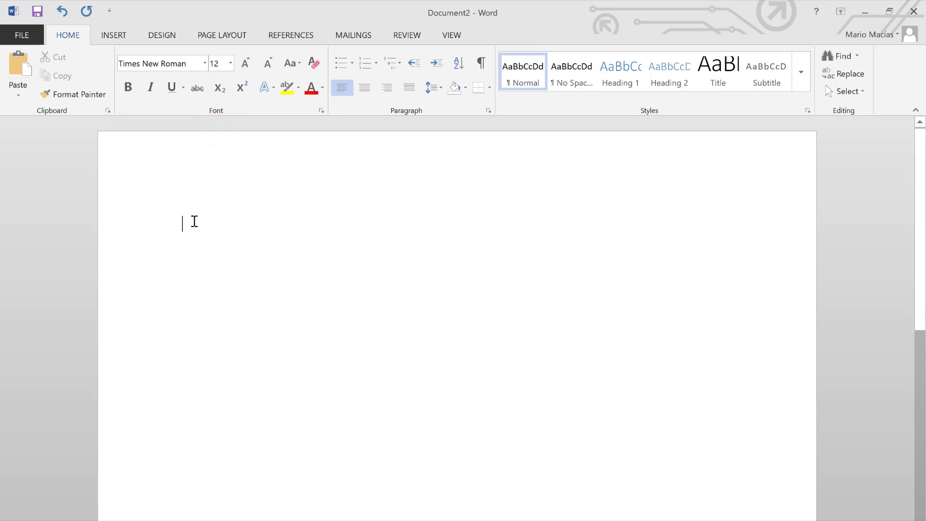
# Step: Type the heading lines: the student's name, Professor X, Class 101, and 12 March 2019
pyautogui.write('FirstName')
pyautogui.write('Last-Name')
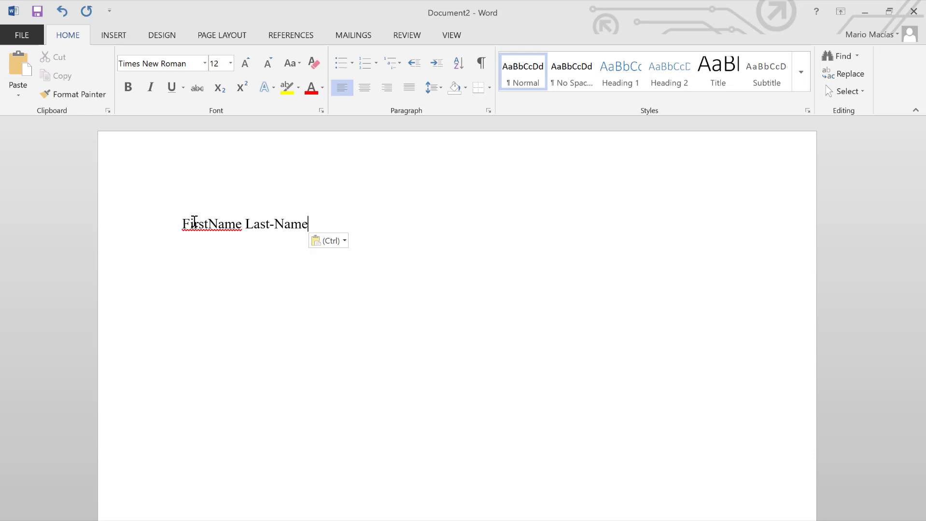
pyautogui.press('Return')
pyautogui.write('Professor')
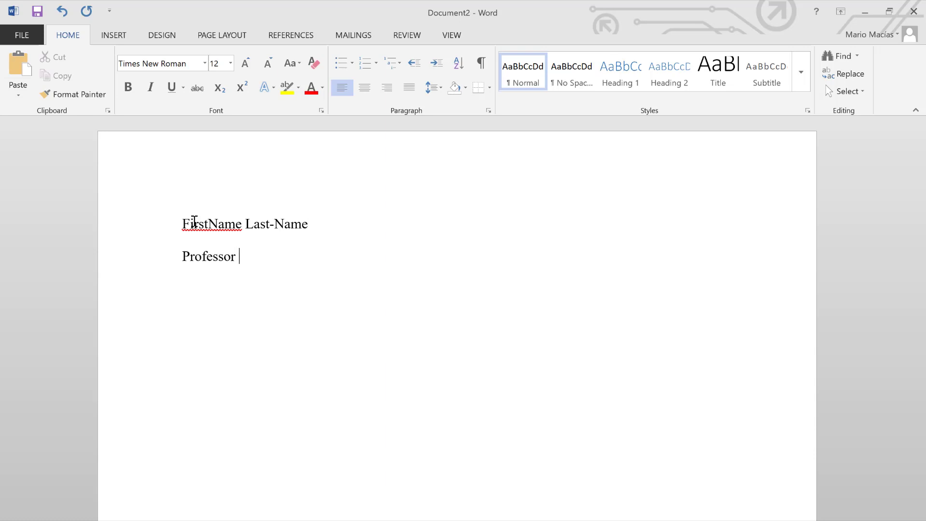
pyautogui.write(' X Cl')
pyautogui.write('a')
pyautogui.write('ss 101')
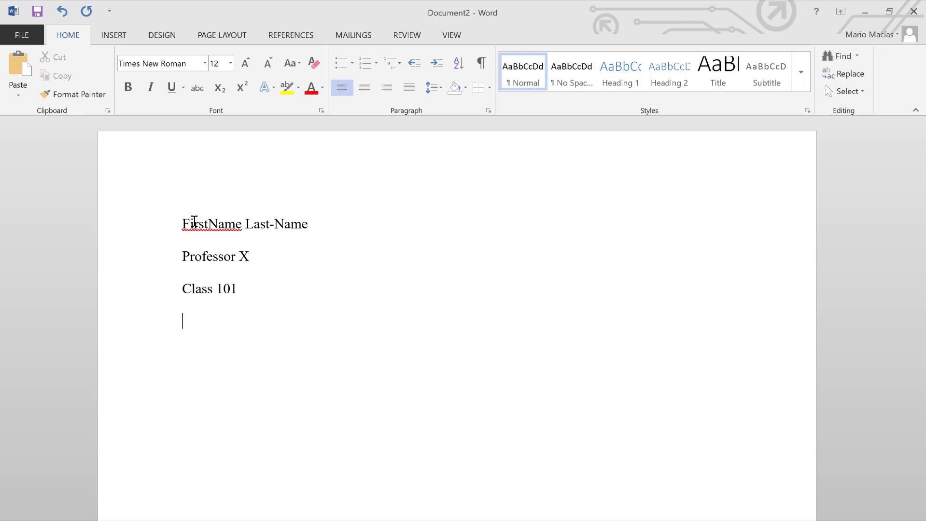
pyautogui.press('Return')
pyautogui.write('12 March 20')
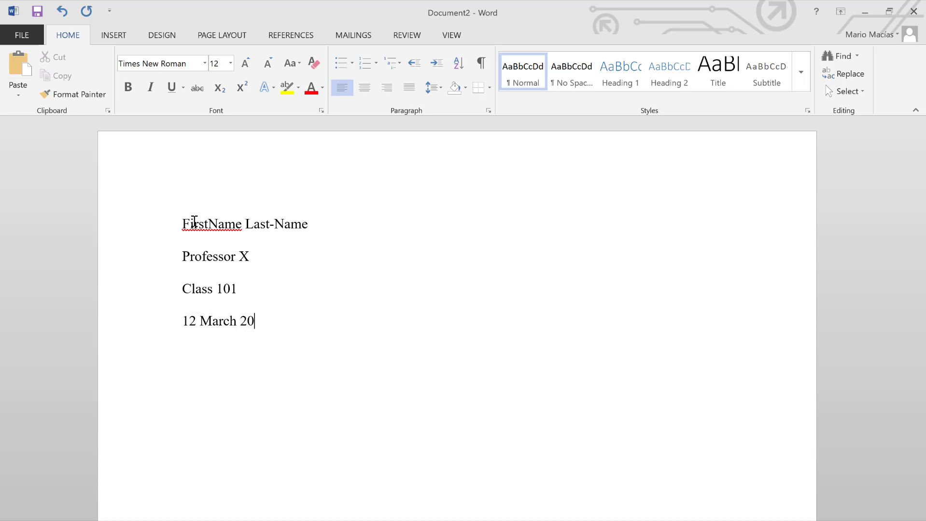
pyautogui.write('19')
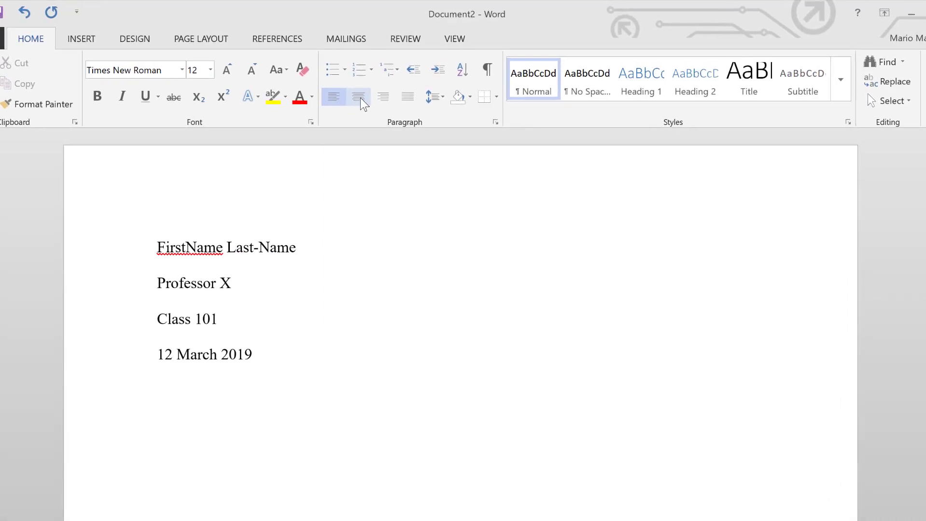
# Step: Add a centred 'Title' line, then a left-aligned, tab-indented paragraph starting 'My first sentence'
pyautogui.click(363, 94)
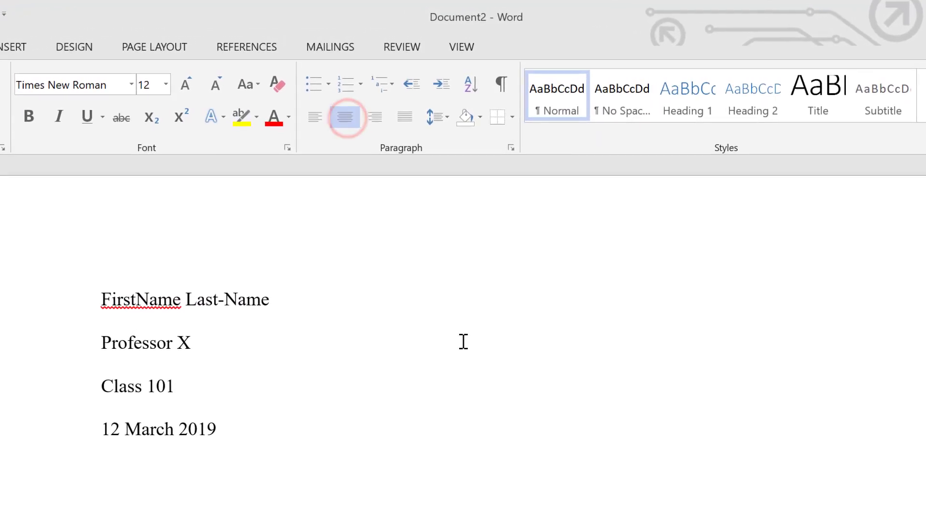
pyautogui.write('Title')
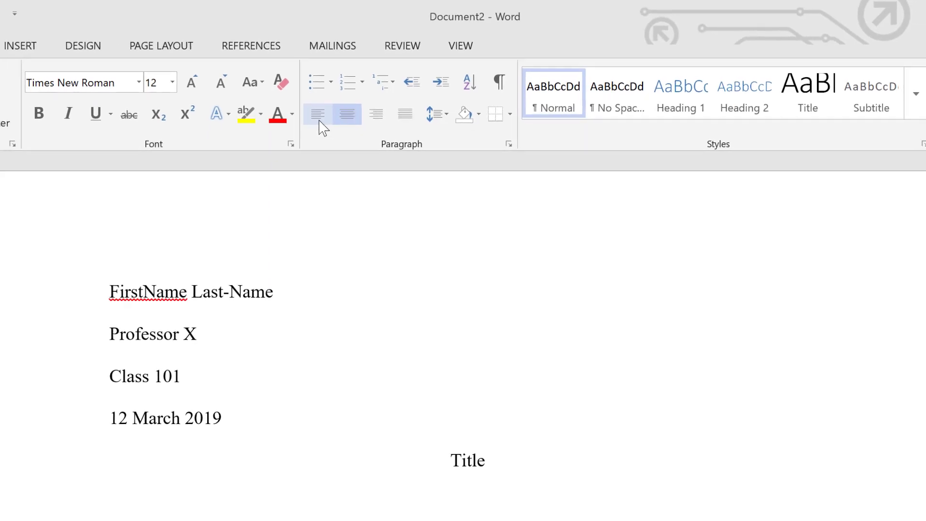
pyautogui.click(319, 120)
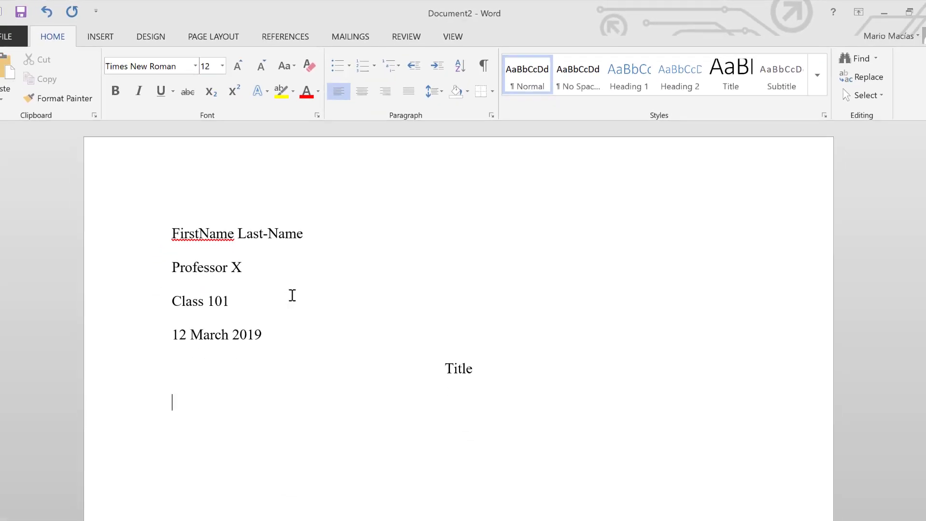
pyautogui.press('Tab')
pyautogui.write('M')
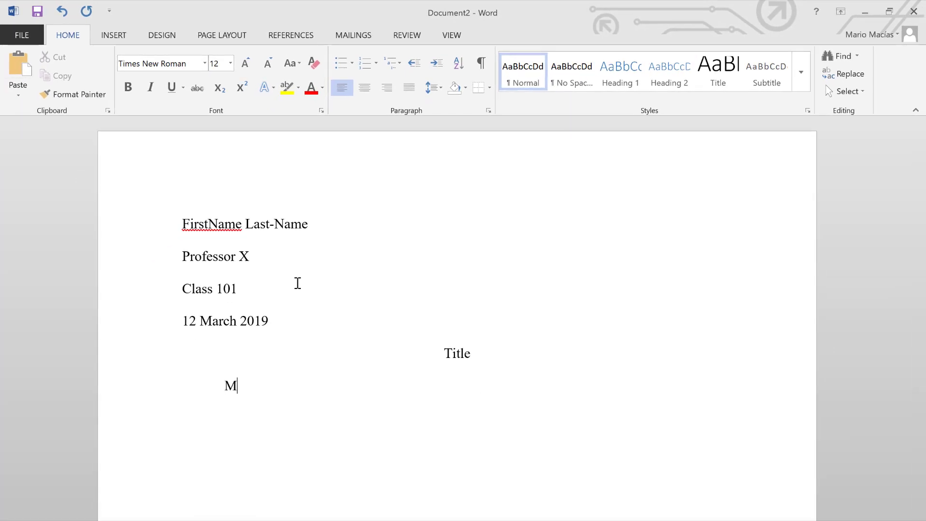
pyautogui.write('y first sentence.')
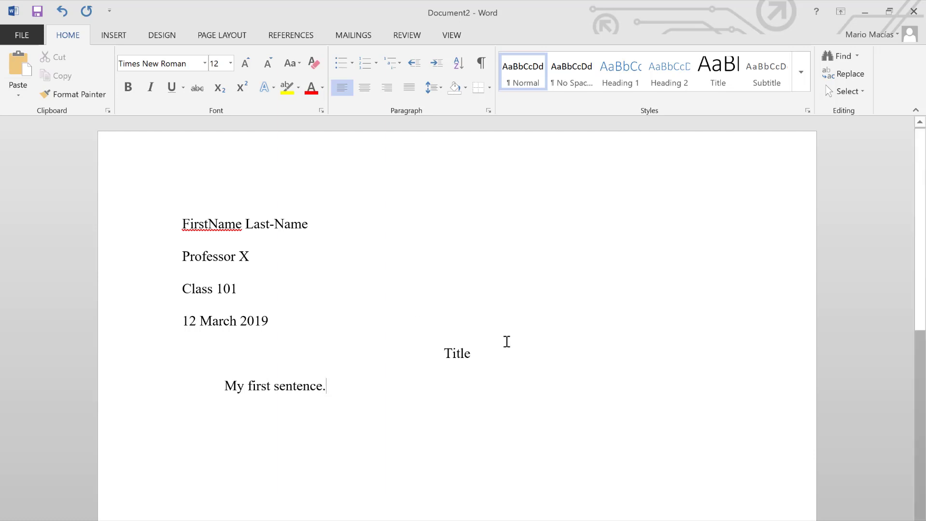
# Step: Insert a Plain Number 3 page number at the top right of the header
pyautogui.doubleClick(753, 157)
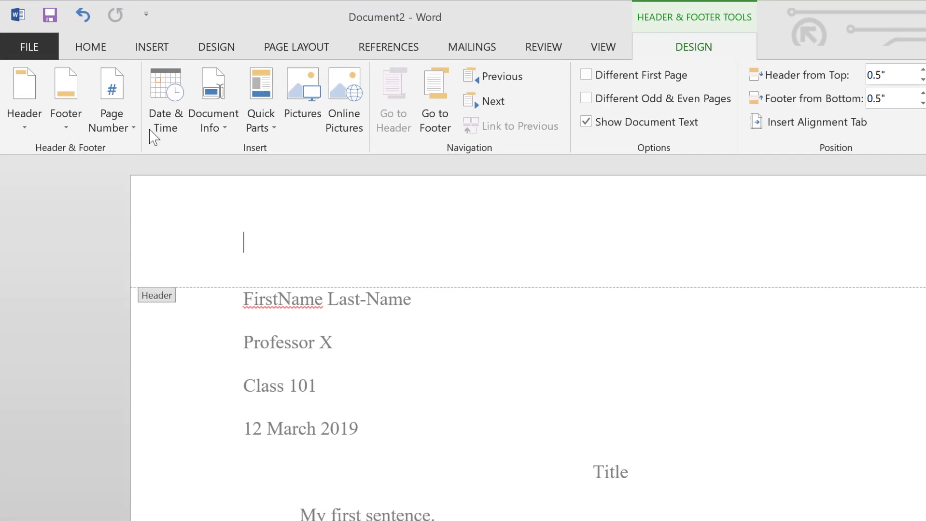
pyautogui.click(132, 126)
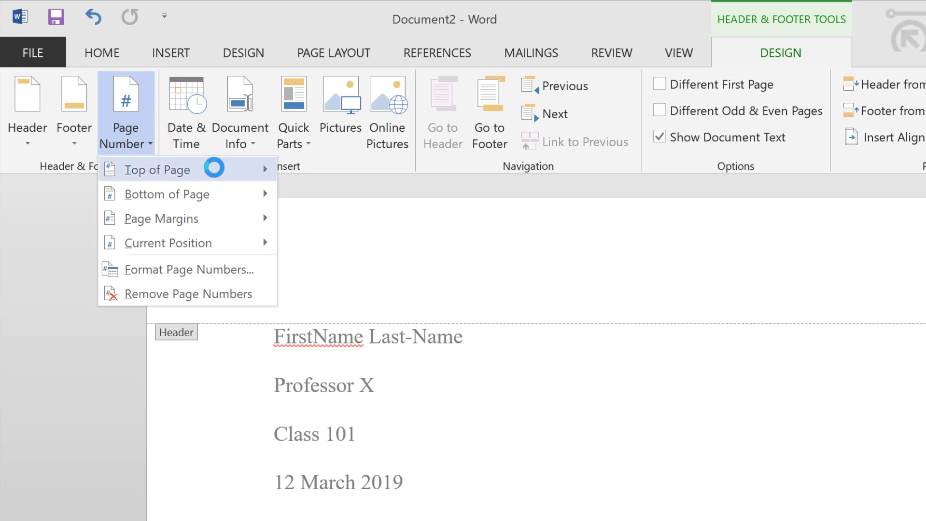
pyautogui.moveTo(220, 172)
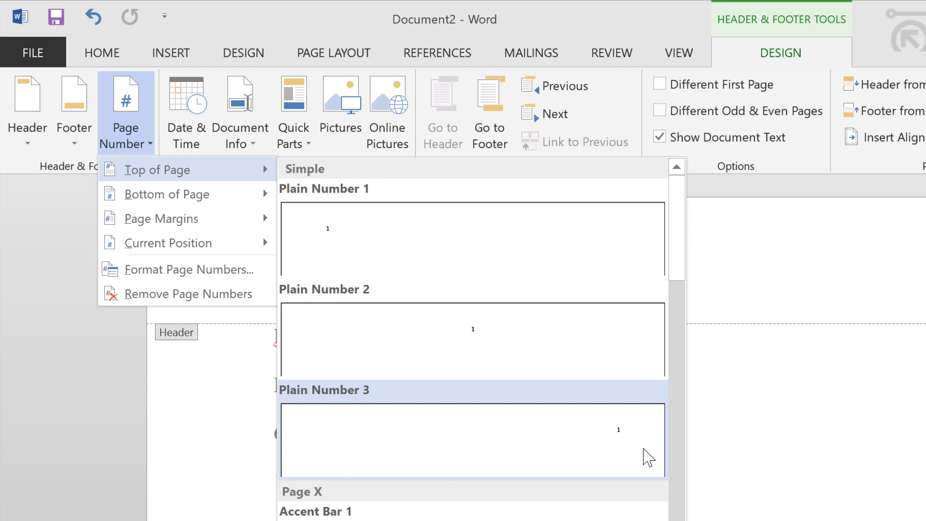
pyautogui.click(648, 456)
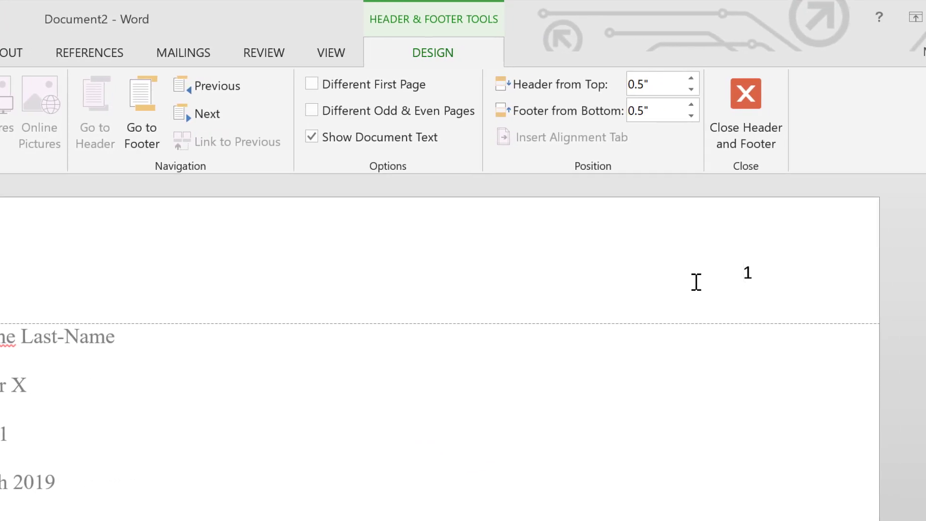
# Step: Type 'LastName' before the page number and format the header as Times New Roman 12
pyautogui.write('La')
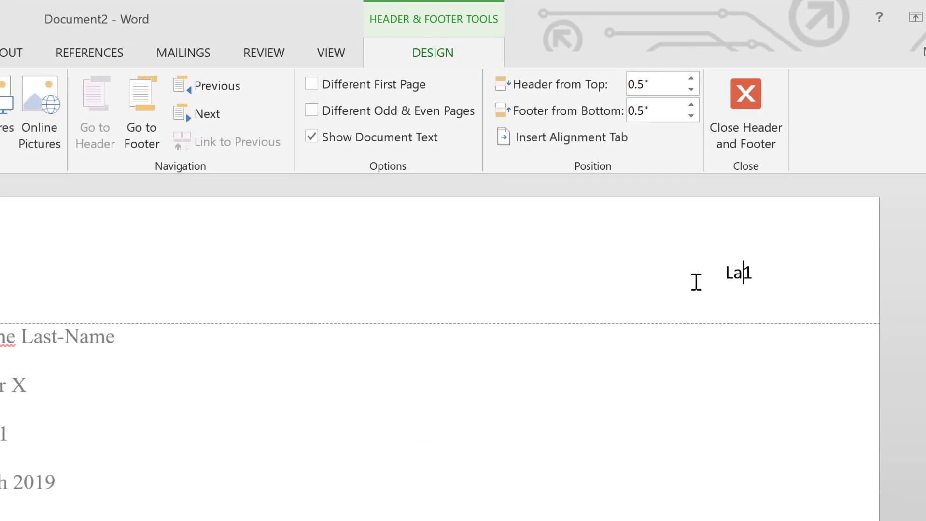
pyautogui.write('stName')
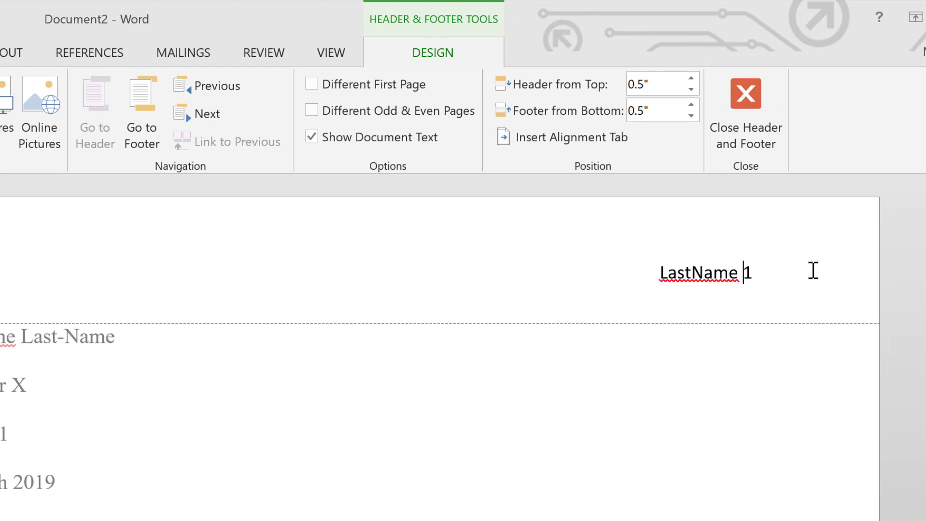
pyautogui.moveTo(758, 274); pyautogui.dragTo(661, 272)
pyautogui.click(758, 214)
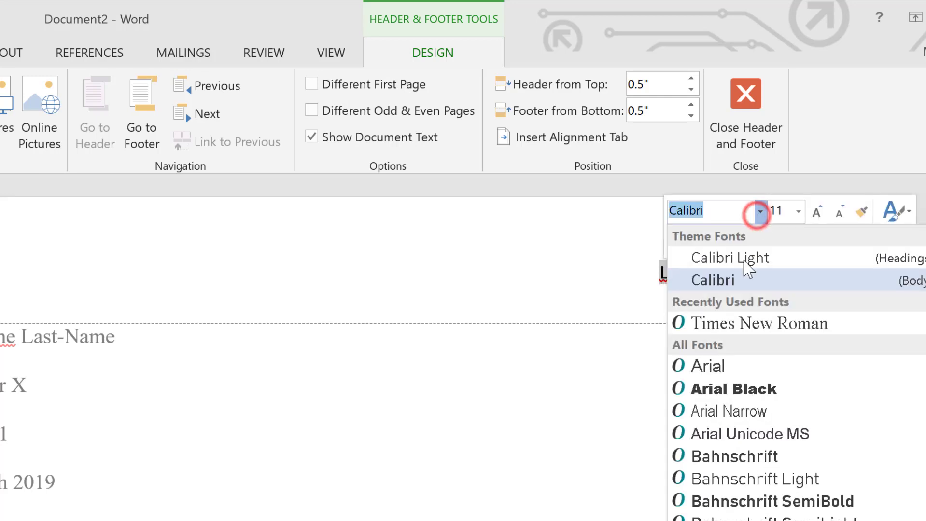
pyautogui.click(748, 328)
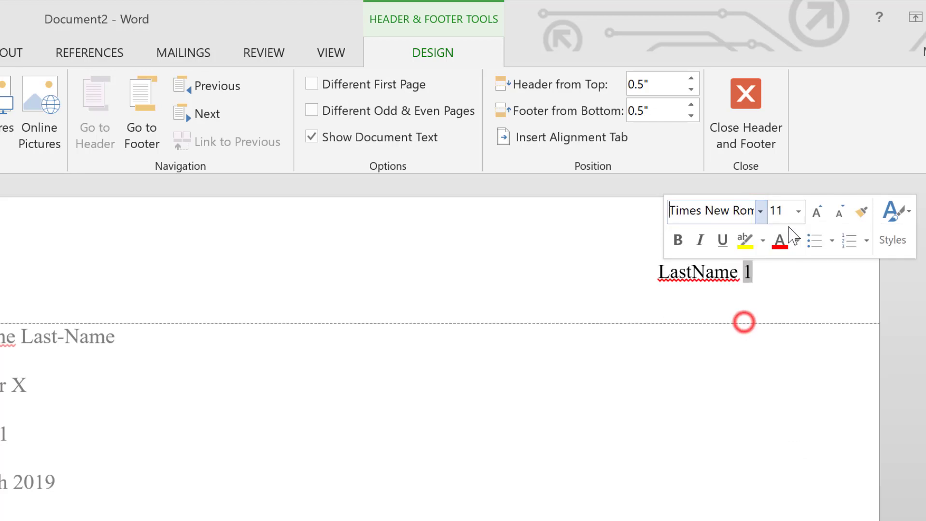
pyautogui.click(798, 211)
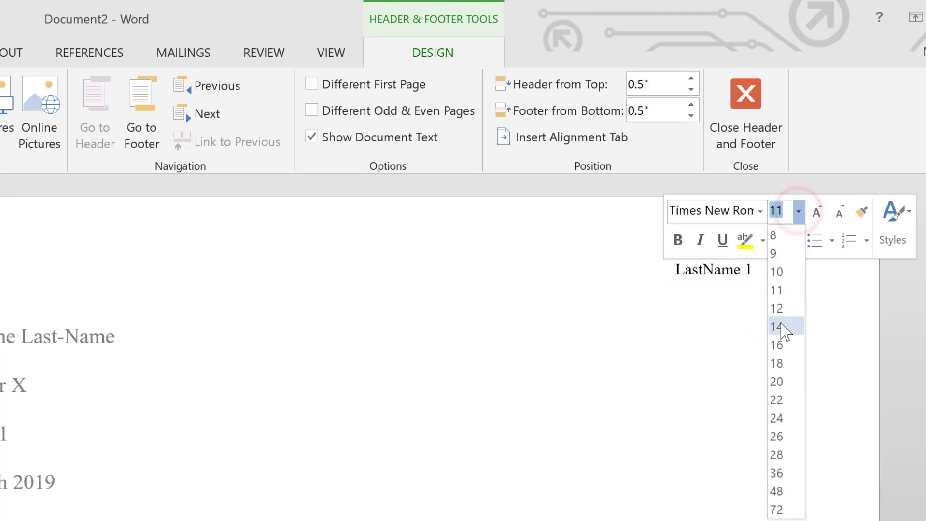
pyautogui.click(780, 308)
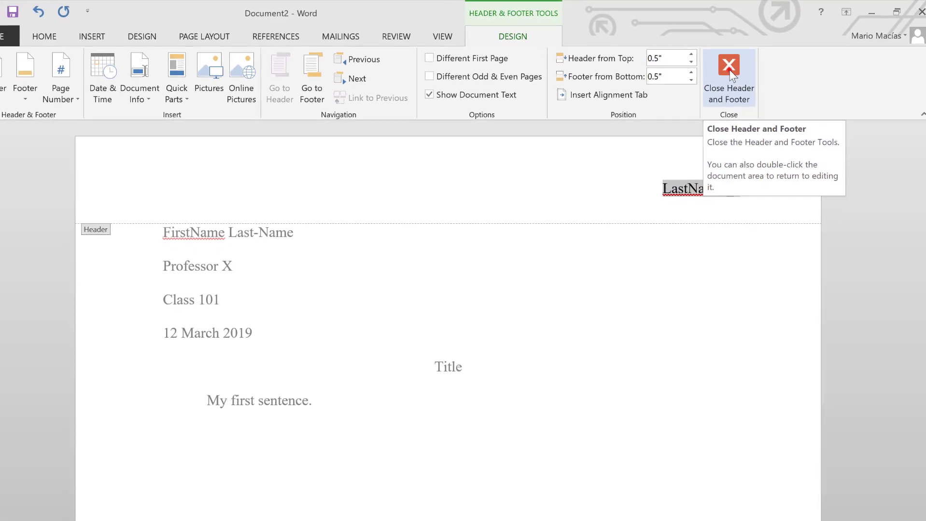
# Step: Close the header and insert a page break after 'My first sentence.'
pyautogui.click(730, 72)
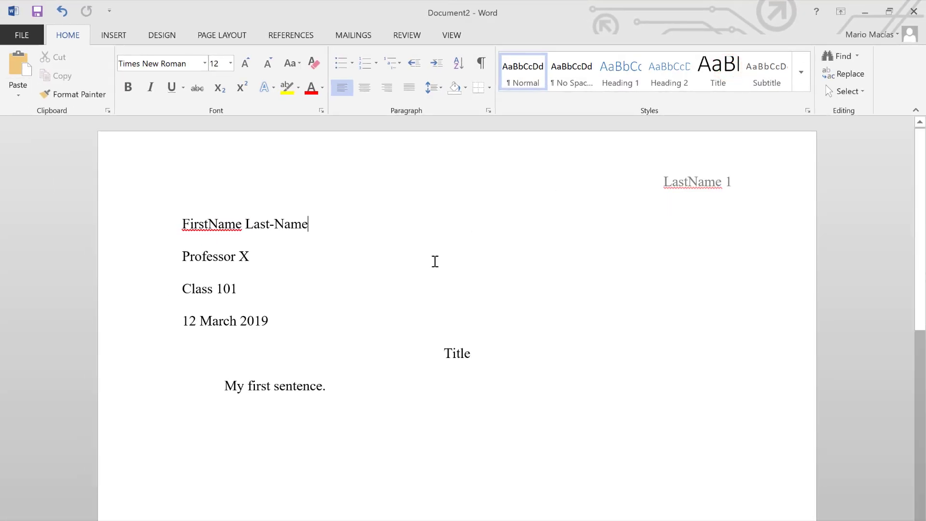
pyautogui.click(343, 391)
pyautogui.hotkey('ctrl', 'Return')
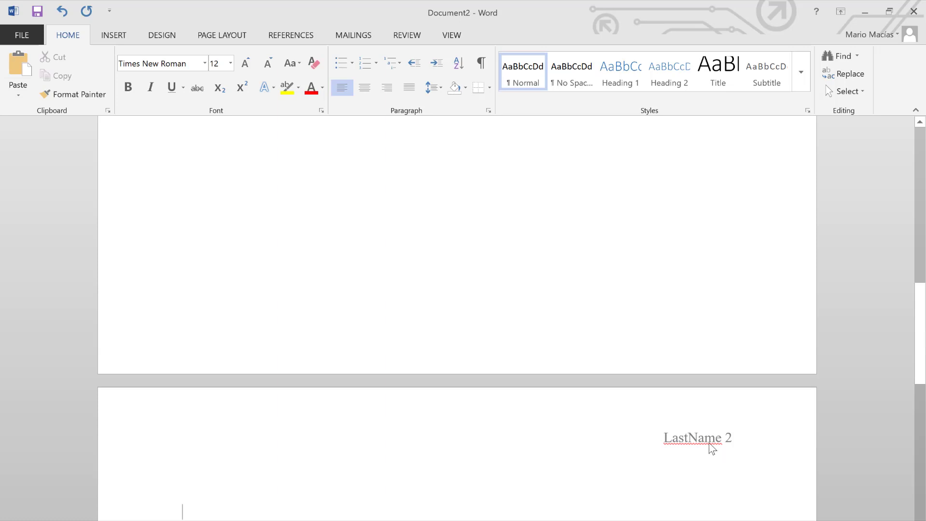
pyautogui.scroll(10, 670, 304)
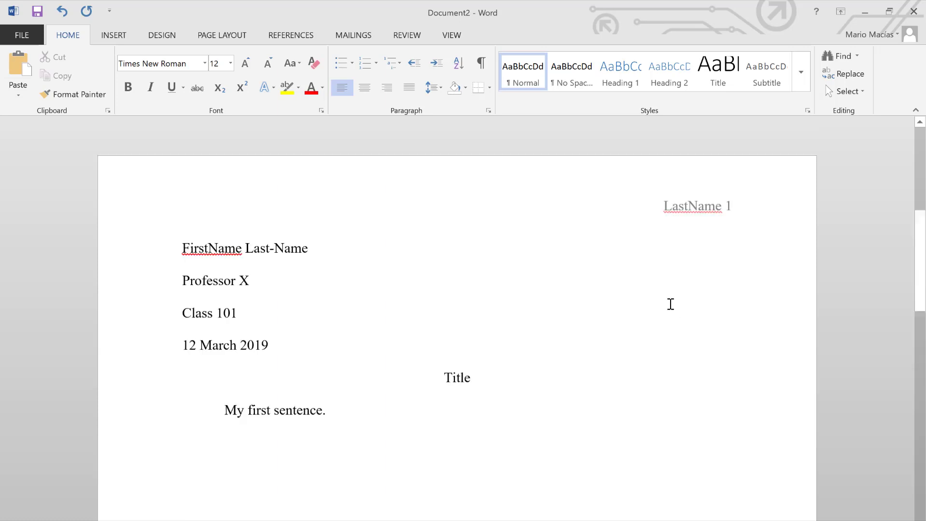
# Step: Enable Different First Page so page one has no header, leaving 'LastName 2' on page 2
pyautogui.doubleClick(742, 186)
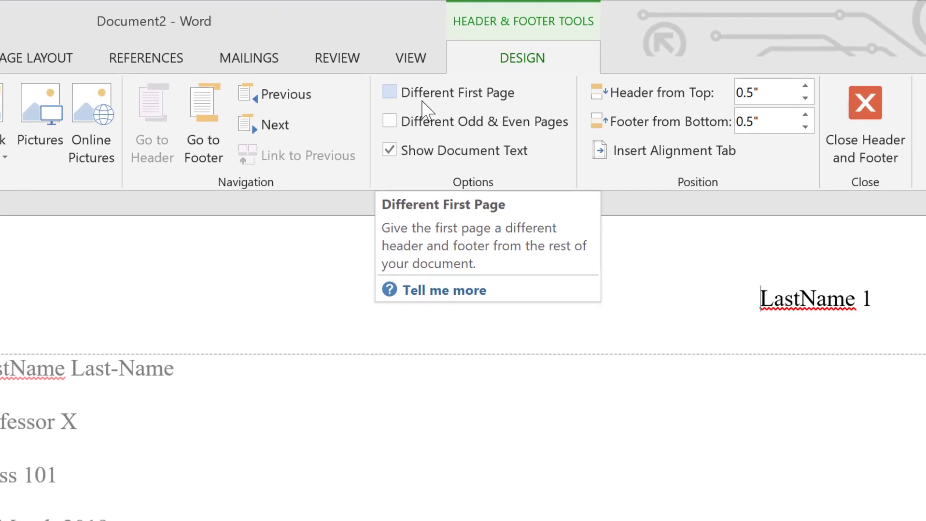
pyautogui.click(383, 98)
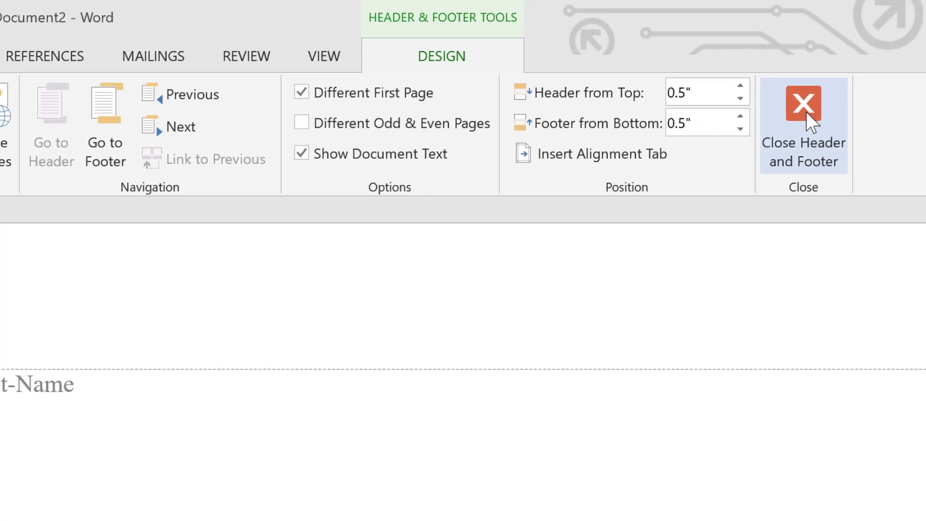
pyautogui.click(806, 112)
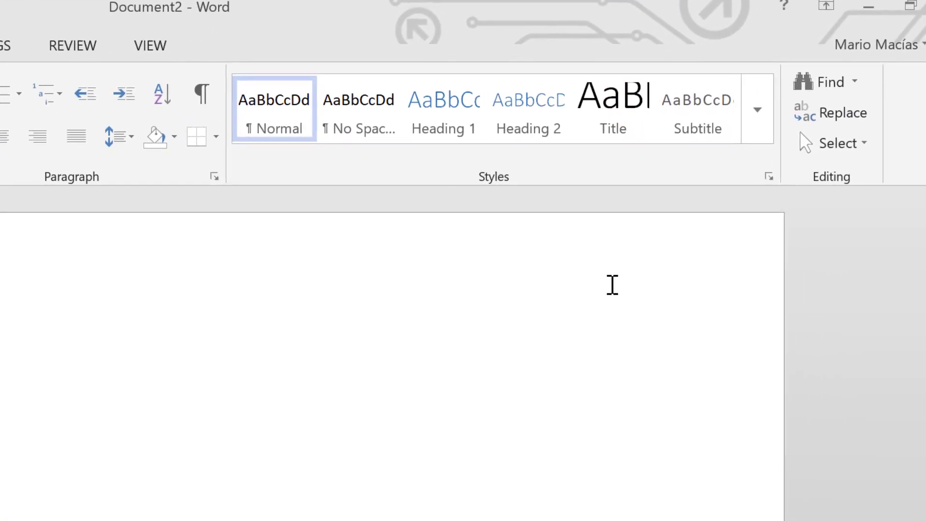
pyautogui.write('Title')
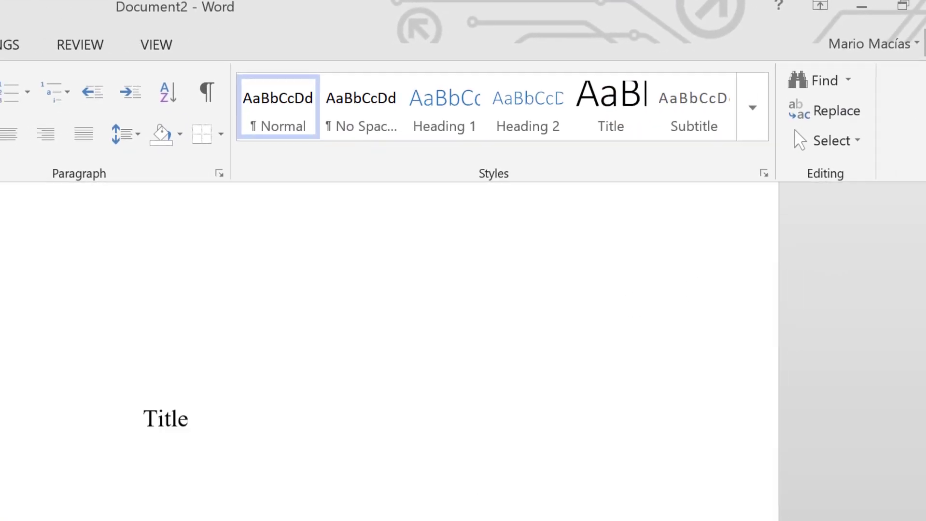
pyautogui.scroll(-5, 451, 519)
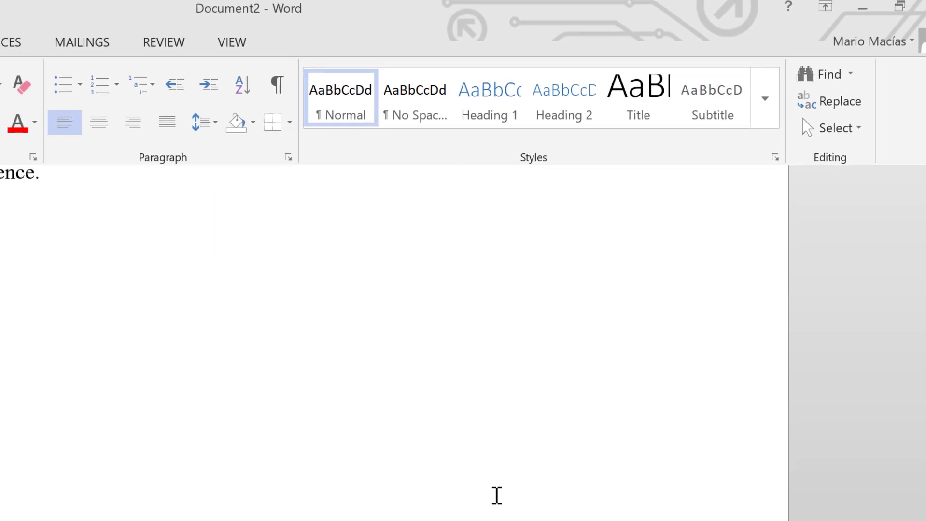
pyautogui.scroll(-3, 576, 395)
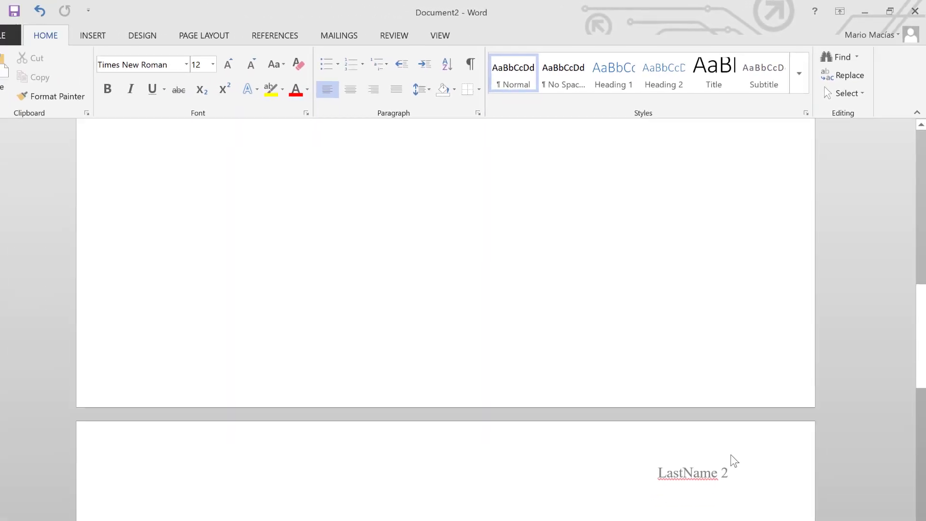
pyautogui.scroll(-2, 741, 462)
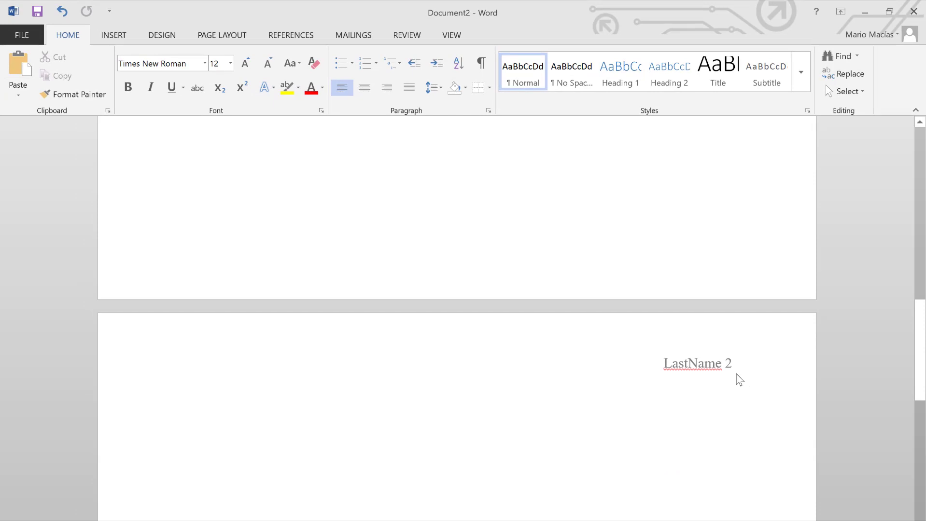
# Step: Add a centred 'Works Cited' heading on page 2 followed by a left-aligned 'My first citation' entry
pyautogui.click(310, 423)
pyautogui.write('Works Cited')
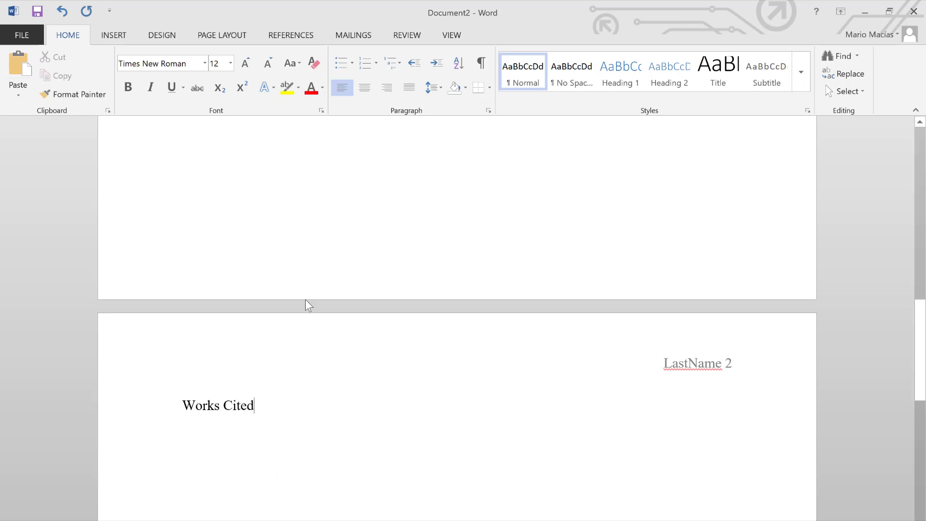
pyautogui.click(366, 90)
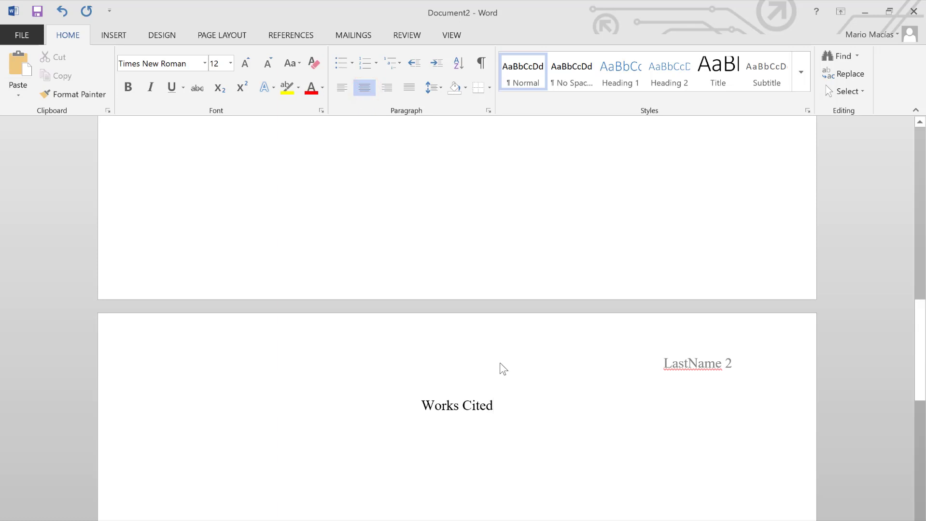
pyautogui.press('Return')
pyautogui.click(339, 90)
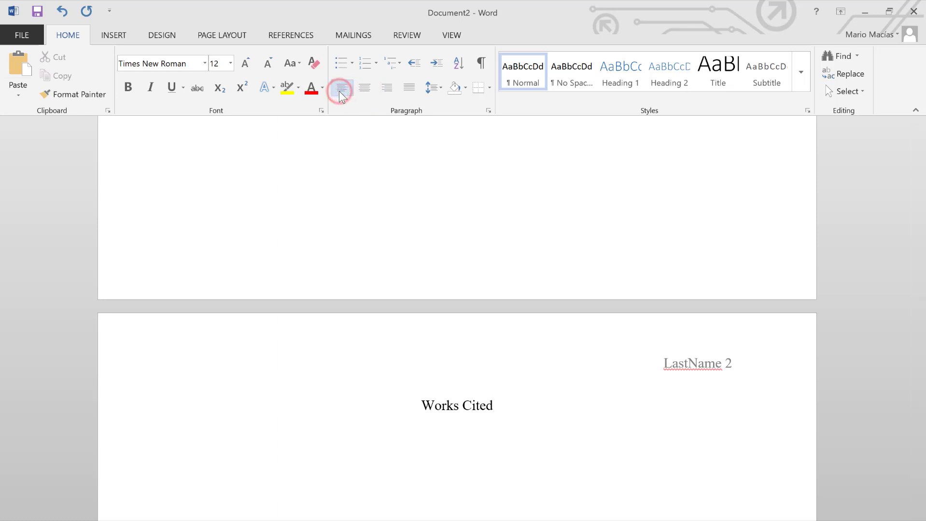
pyautogui.write('My first citation')
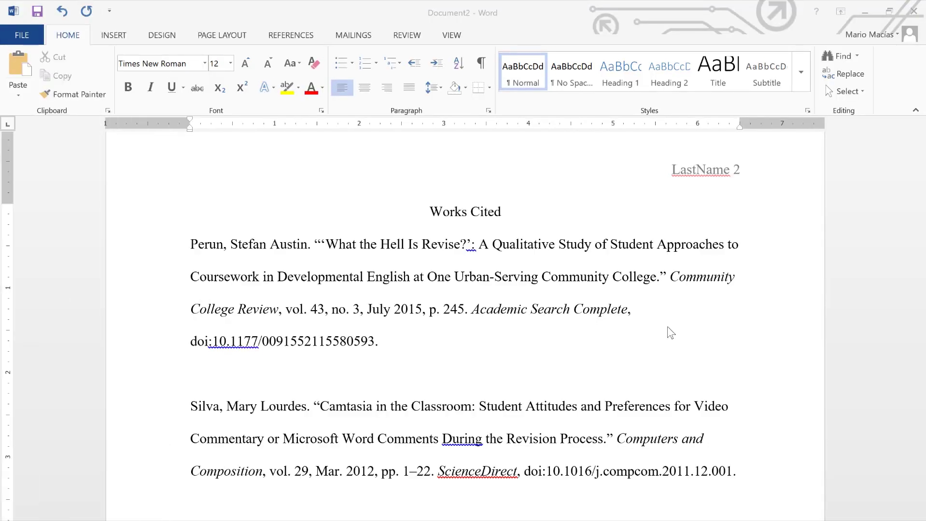
# Step: Delete the blank lines between the Perun and Silva entries and above the Stevens entry
pyautogui.scroll(-3, 668, 329)
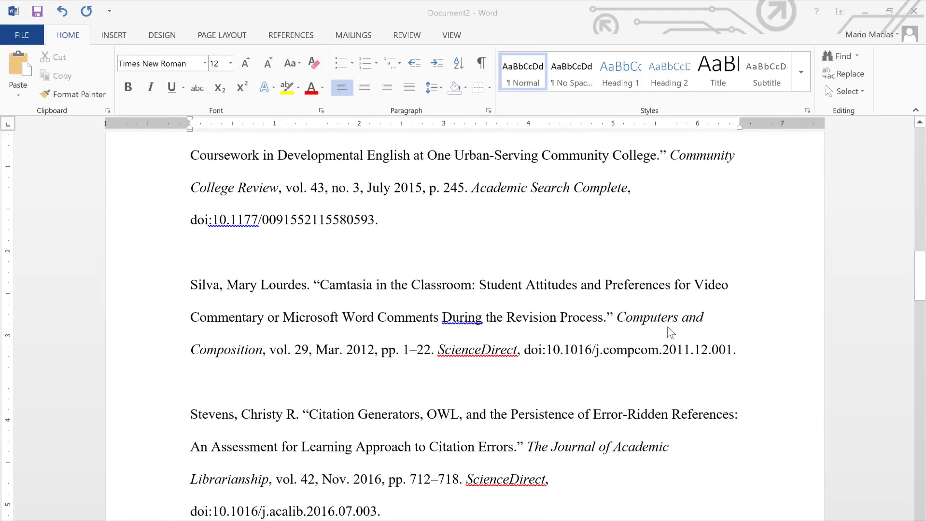
pyautogui.scroll(-1, 667, 327)
pyautogui.scroll(2, 668, 328)
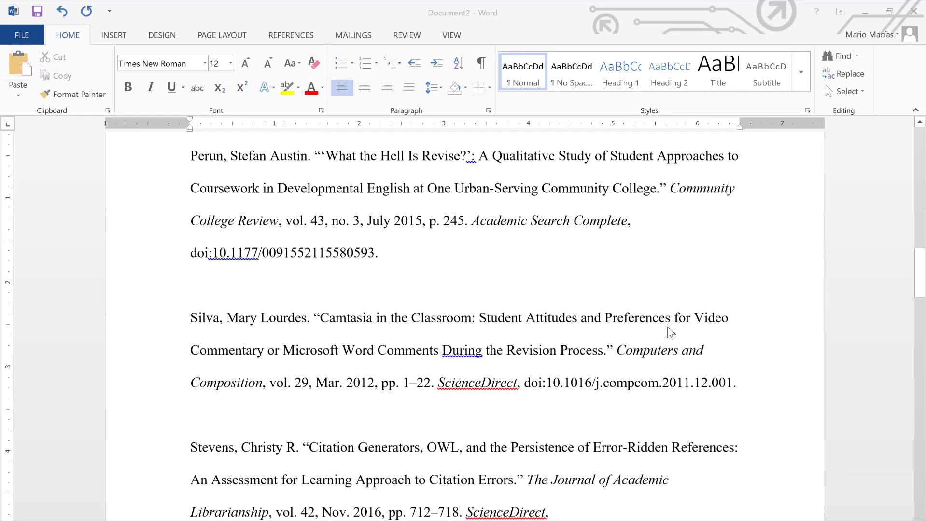
pyautogui.scroll(1, 667, 326)
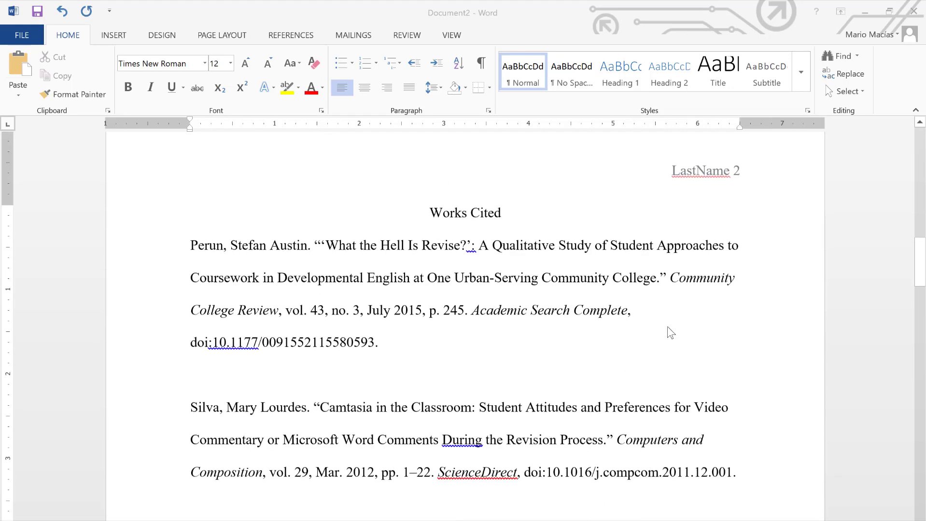
pyautogui.click(211, 379)
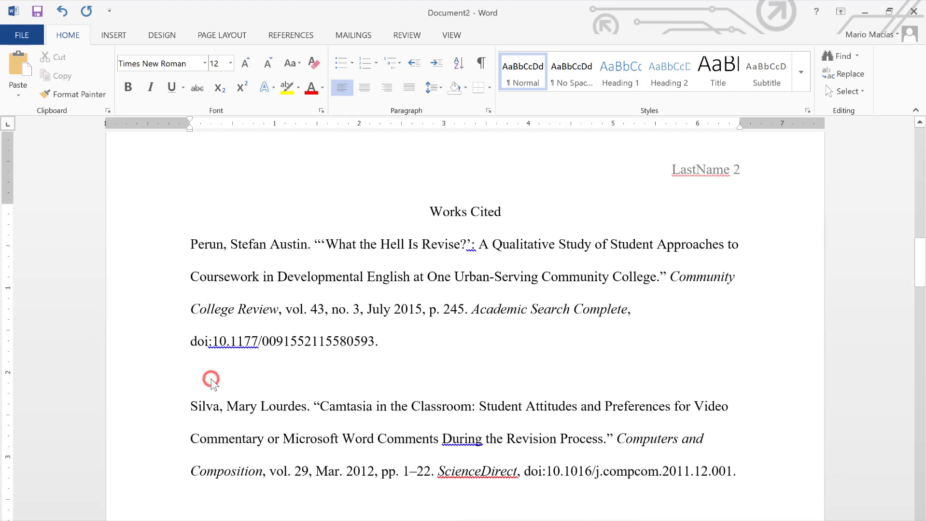
pyautogui.click(190, 375)
pyautogui.press('BackSpace')
pyautogui.click(195, 478)
pyautogui.press('BackSpace')
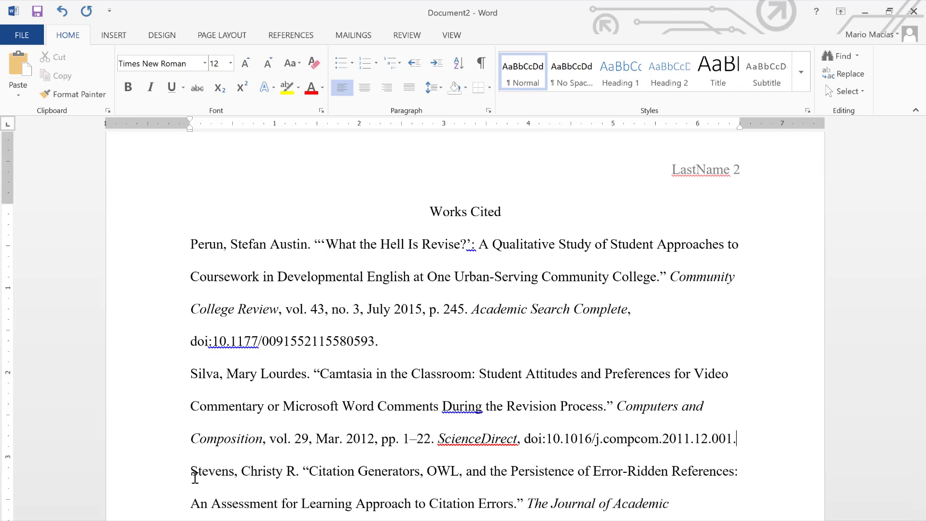
pyautogui.scroll(-2, 494, 439)
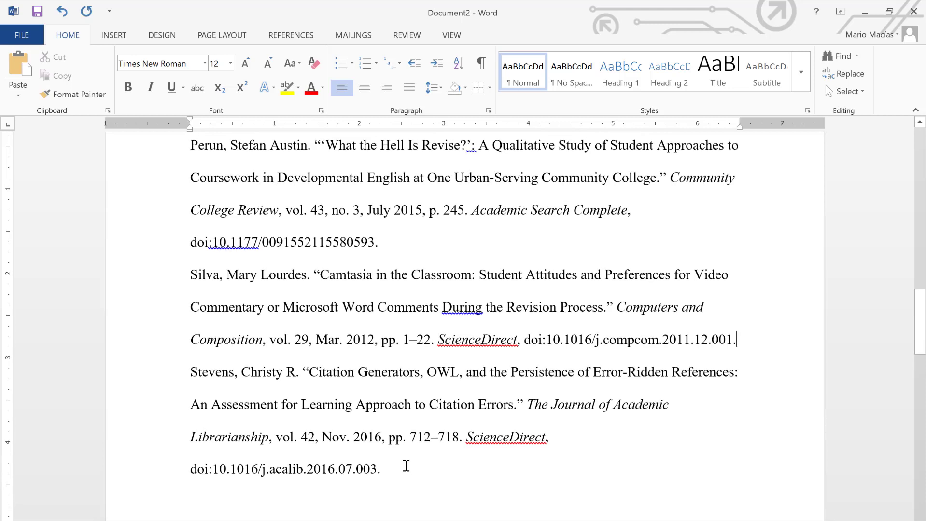
# Step: Select all the Works Cited citations and apply a 0.5" hanging indent via the Paragraph dialog
pyautogui.moveTo(406, 466); pyautogui.dragTo(181, 154)
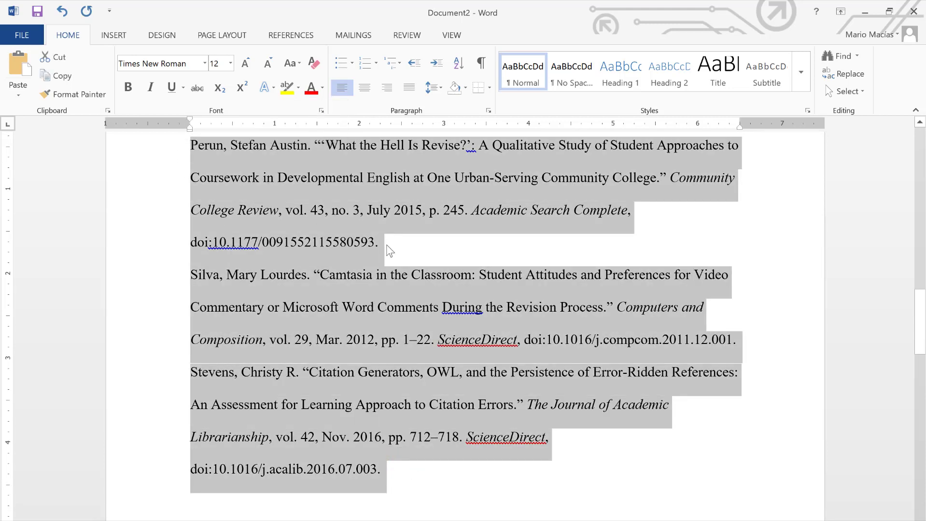
pyautogui.scroll(2, 386, 244)
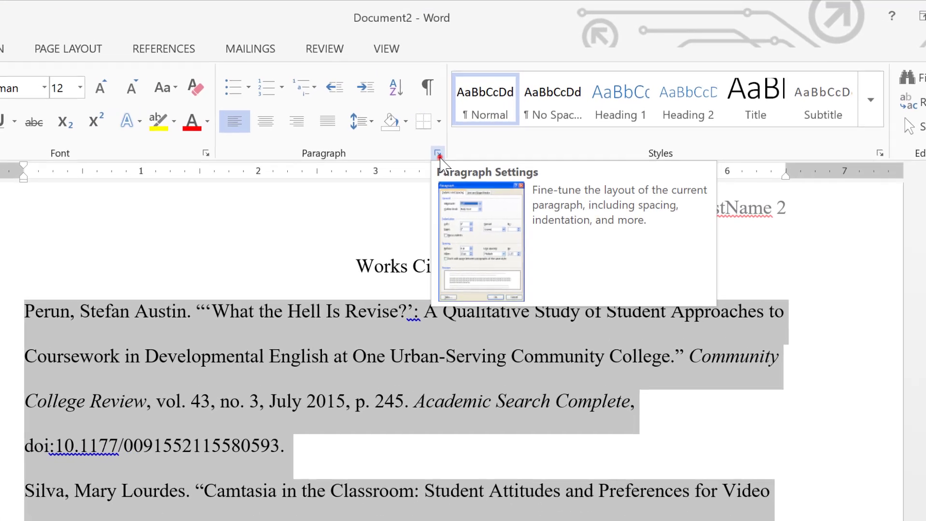
pyautogui.click(439, 155)
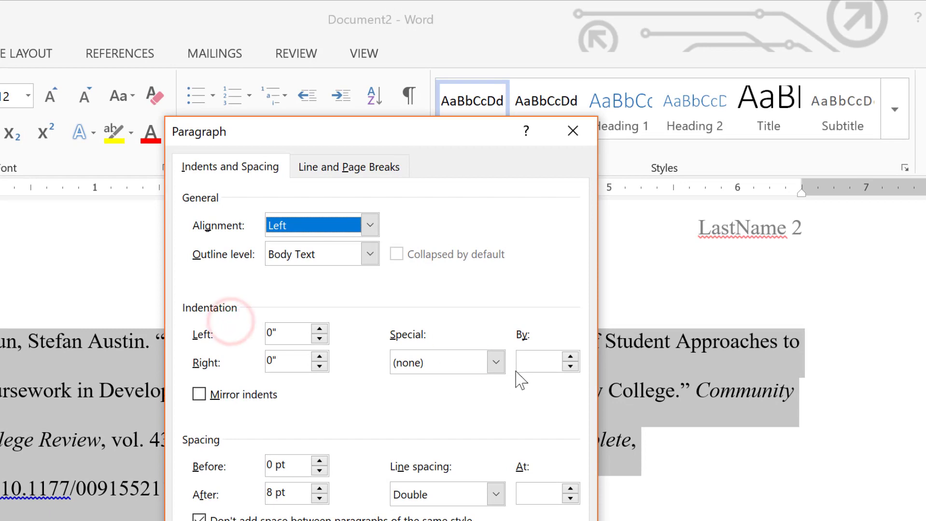
pyautogui.click(496, 362)
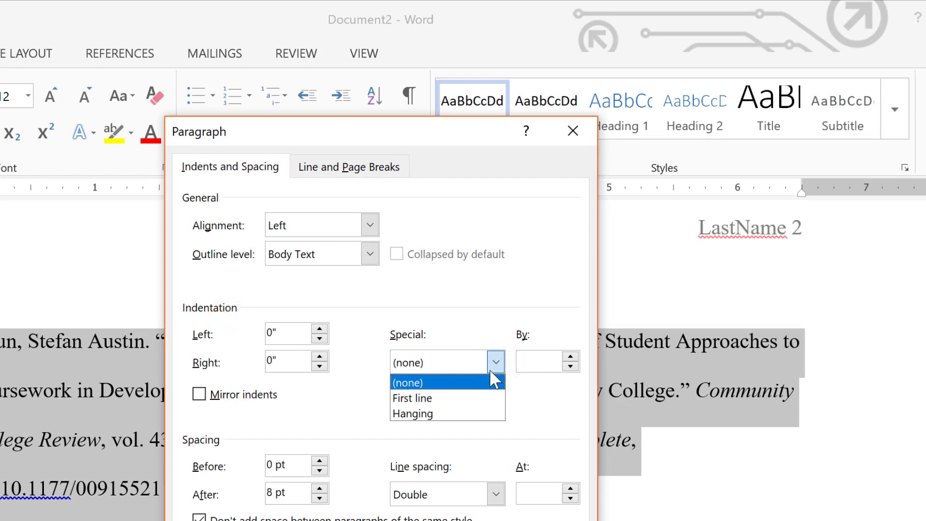
pyautogui.click(446, 418)
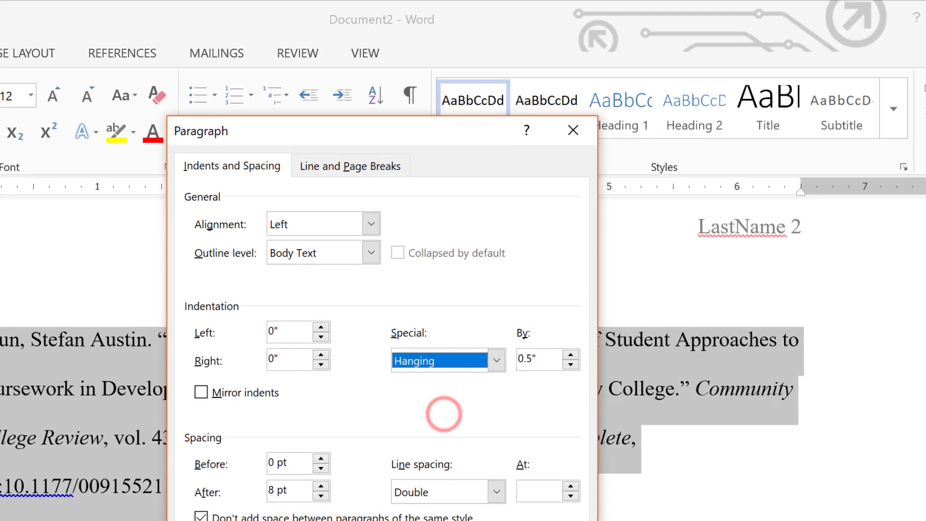
pyautogui.press('Return')
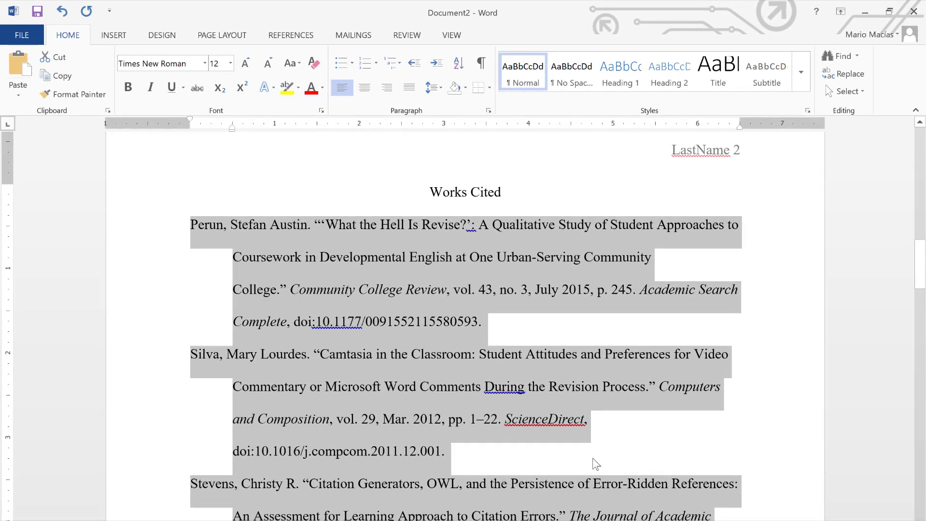
pyautogui.click(592, 458)
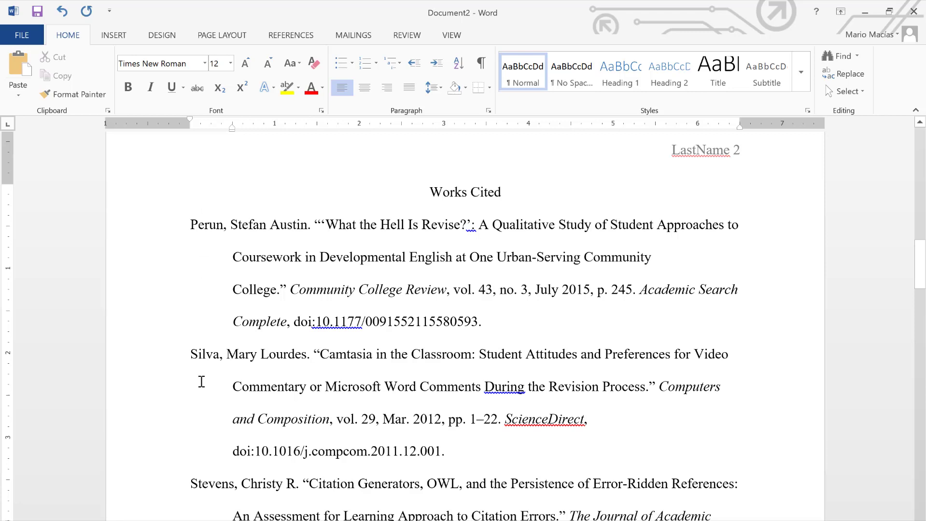
pyautogui.scroll(-1, 201, 382)
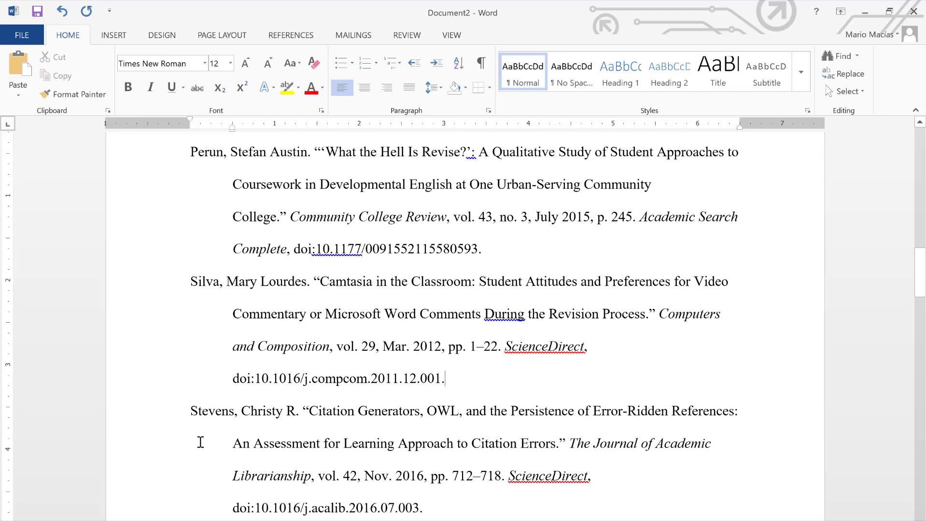
pyautogui.scroll(1, 333, 383)
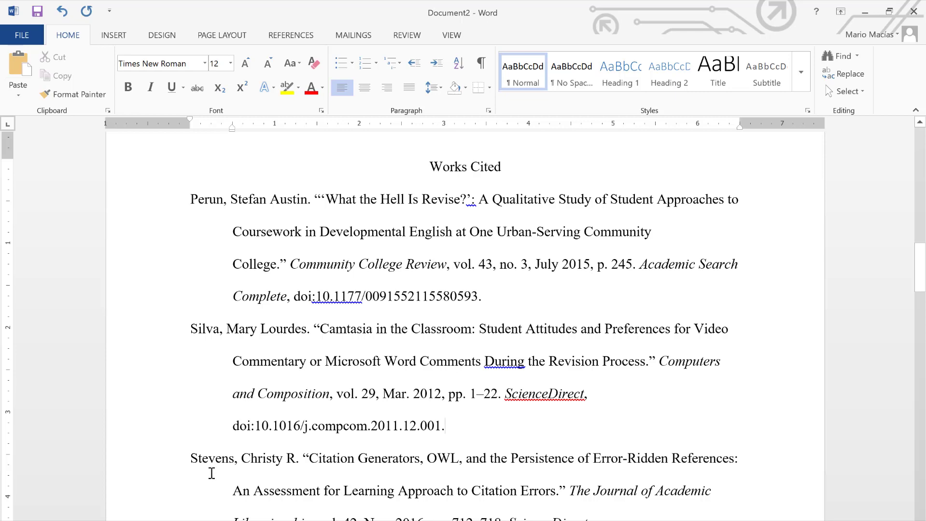
pyautogui.scroll(-3, 517, 445)
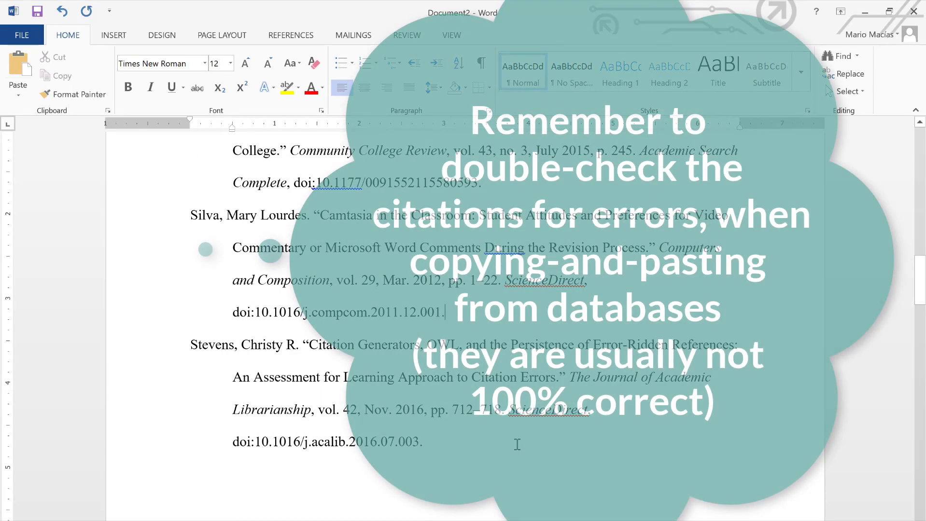
pyautogui.scroll(3, 517, 445)
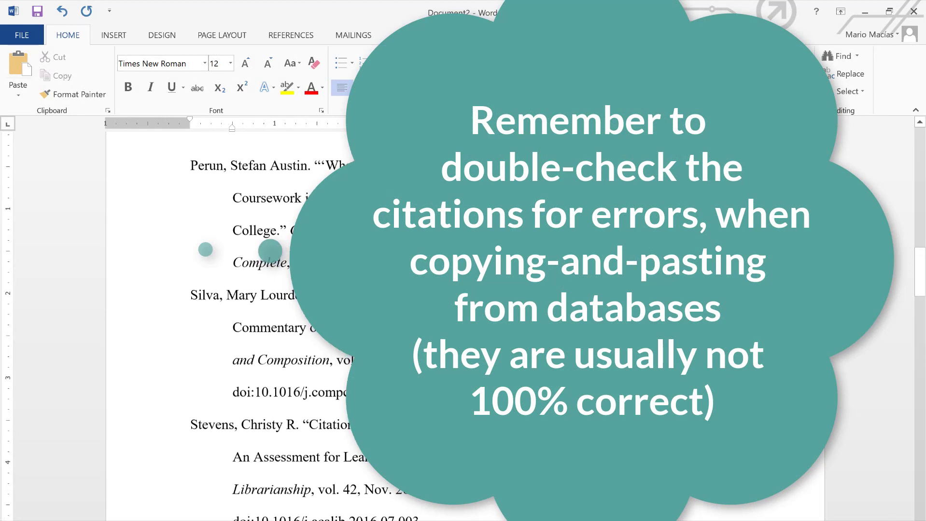
pyautogui.scroll(1, 270, 318)
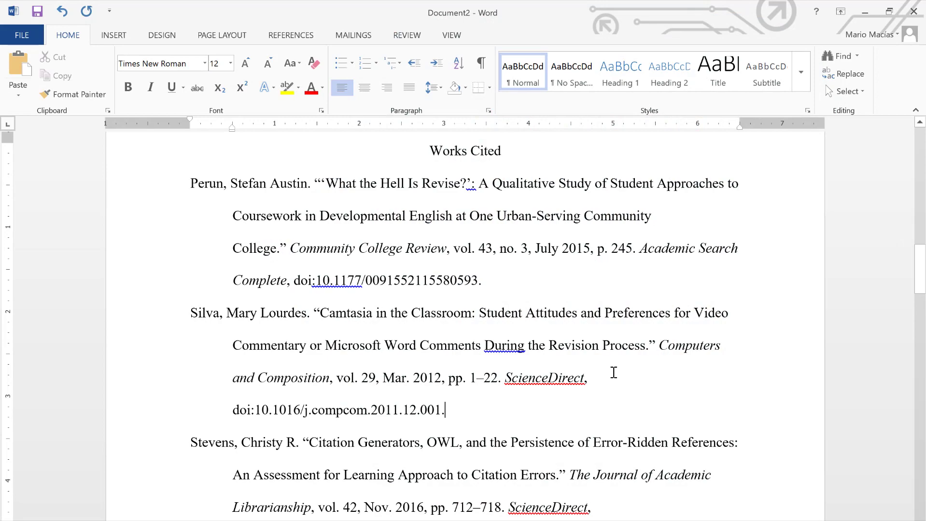
pyautogui.scroll(2, 692, 254)
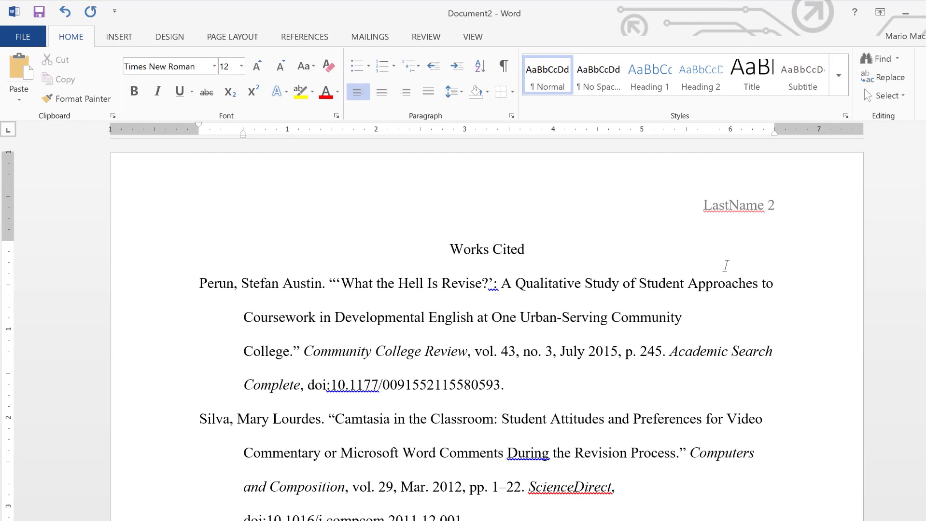
pyautogui.click(429, 295)
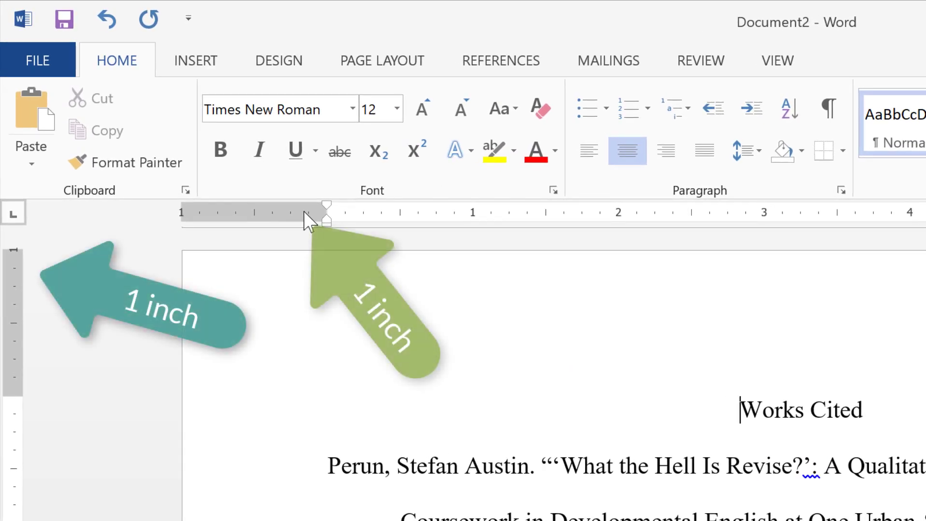
pyautogui.click(888, 419)
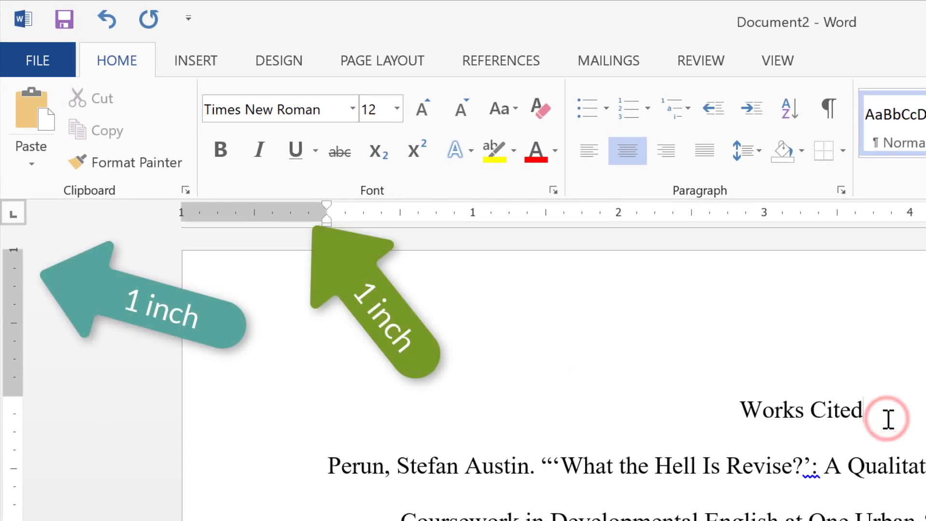